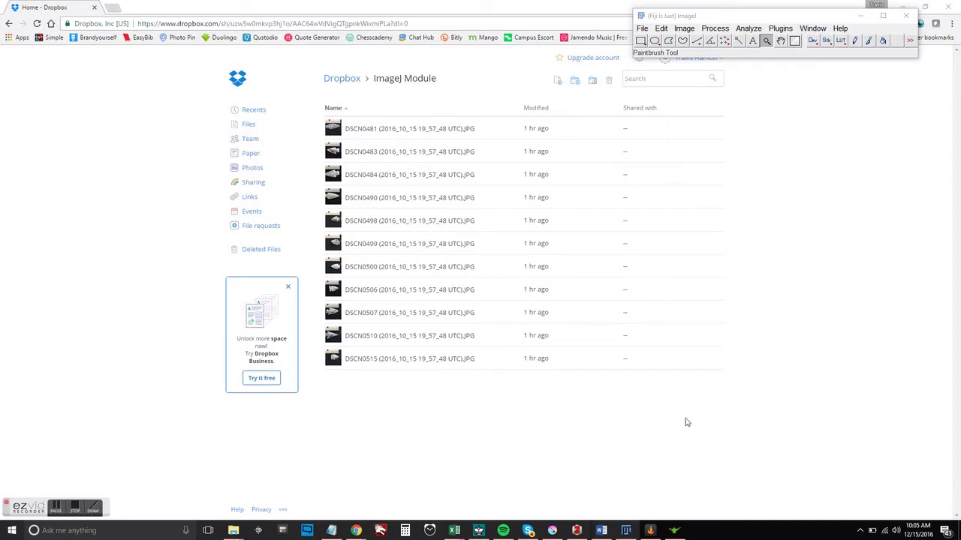
Open the arrowhead photo DSCN0481 from the ImageJ Module folder
click(642, 28)
click(593, 54)
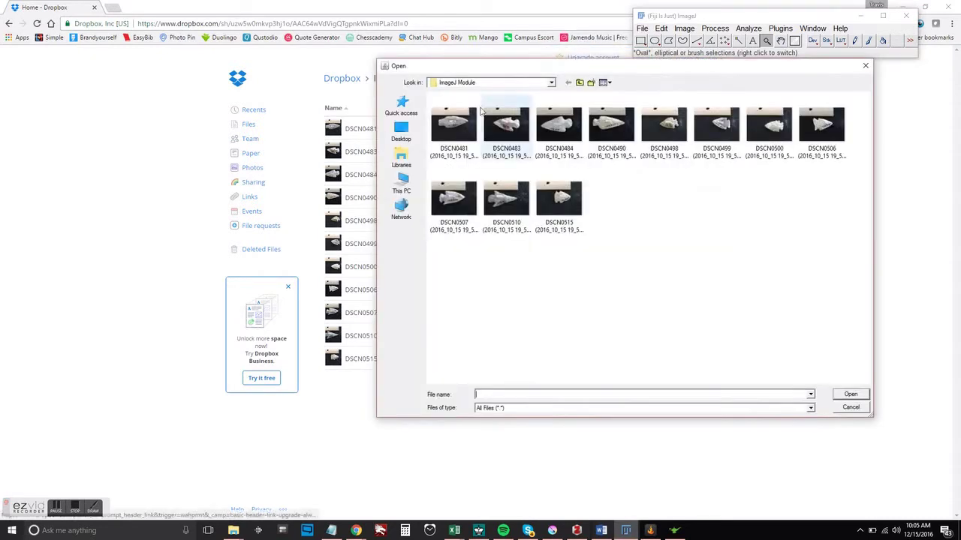
click(454, 128)
click(846, 394)
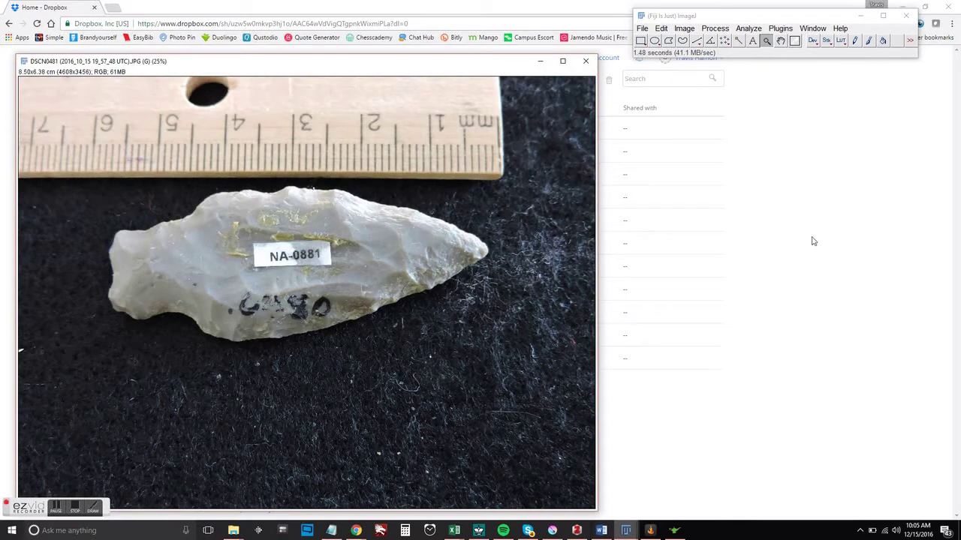
Draw a straight line along the ruler's 6 cm span and set that line's known distance to 6 cm
click(698, 41)
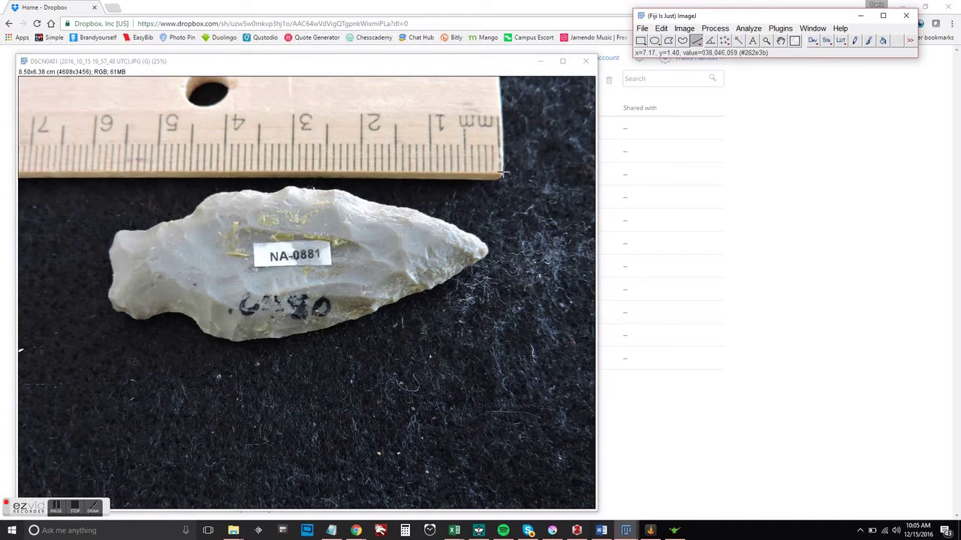
drag(499, 172, 92, 169)
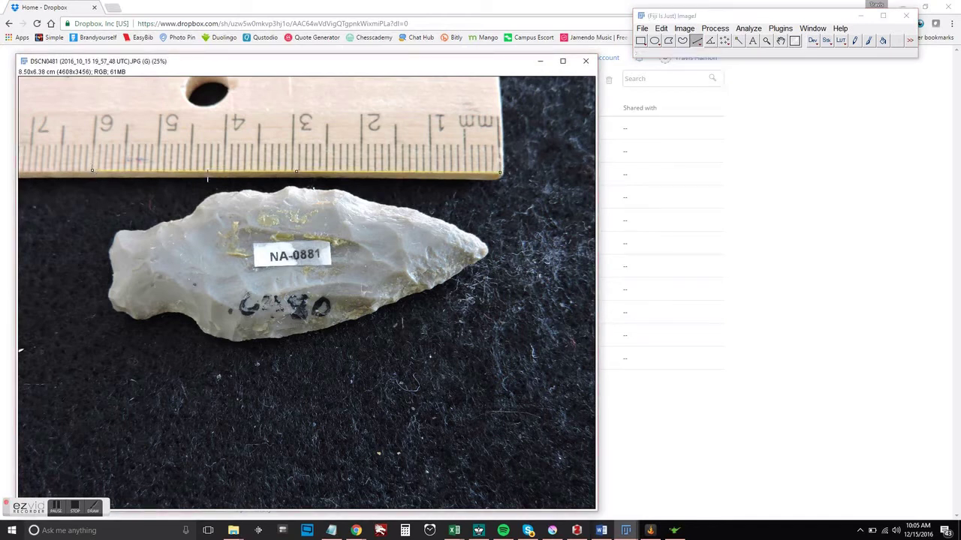
click(748, 29)
click(687, 138)
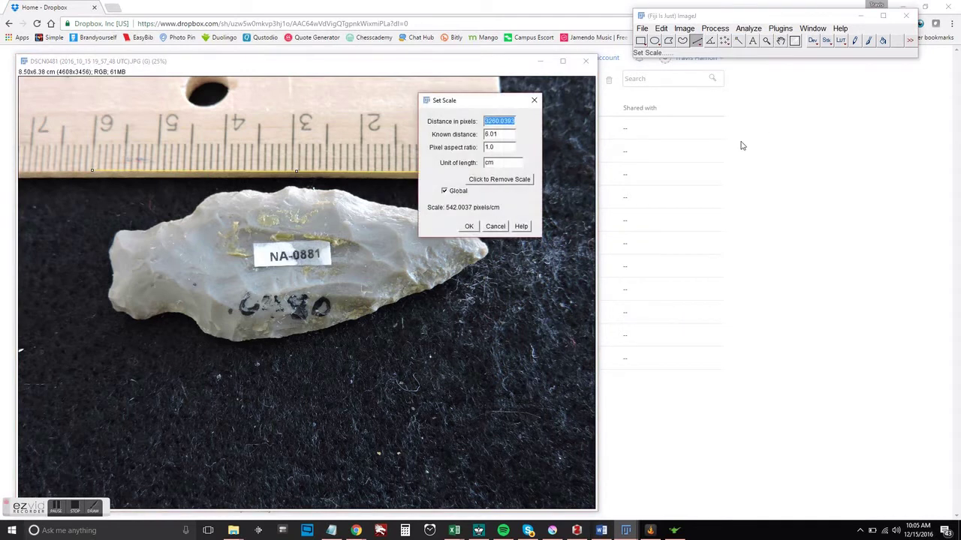
double_click(515, 135)
text(6)
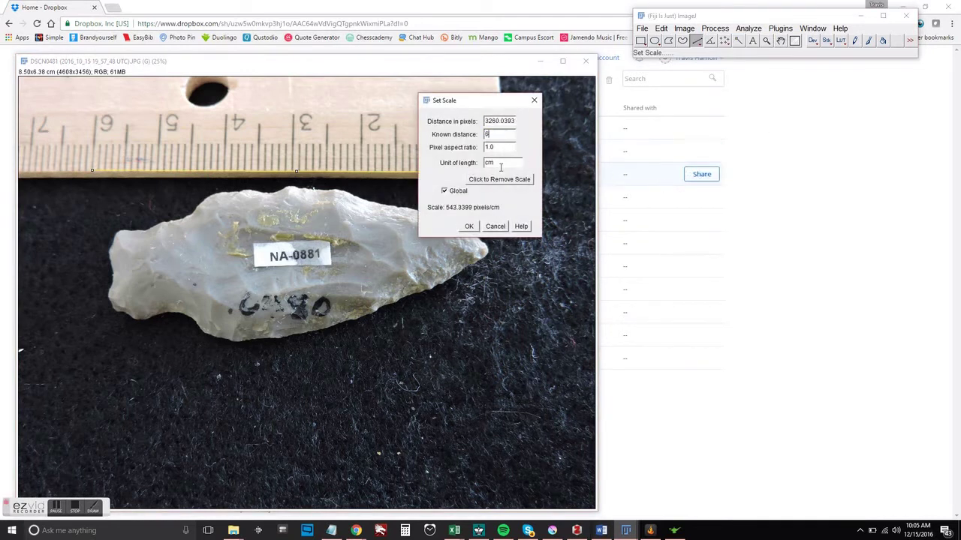
click(468, 226)
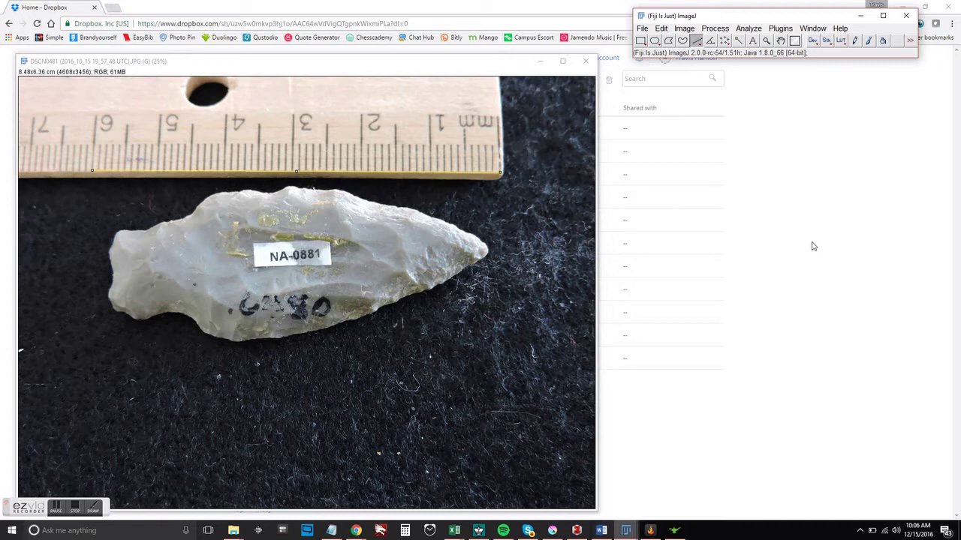
Start the macro Recorder from the Dev tools and move it beside the toolbar
click(812, 41)
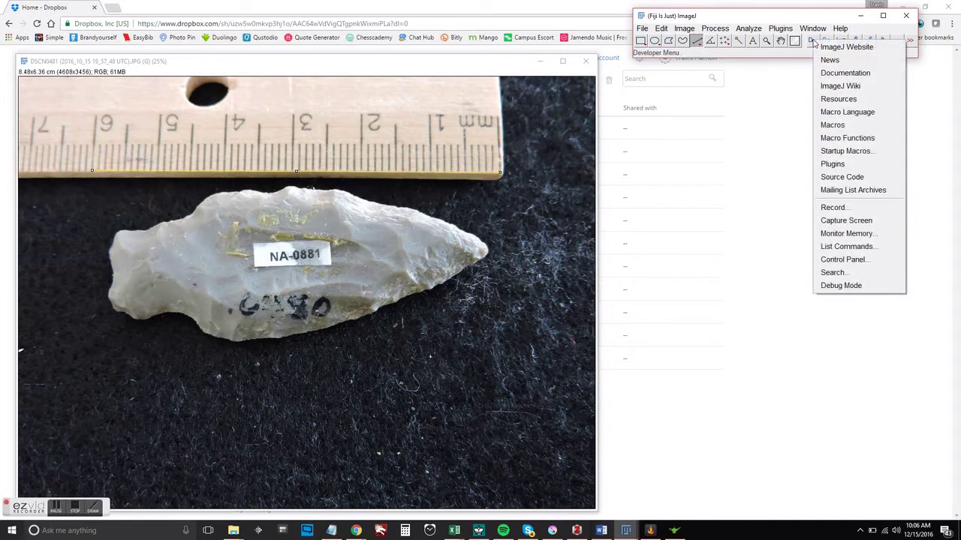
click(826, 207)
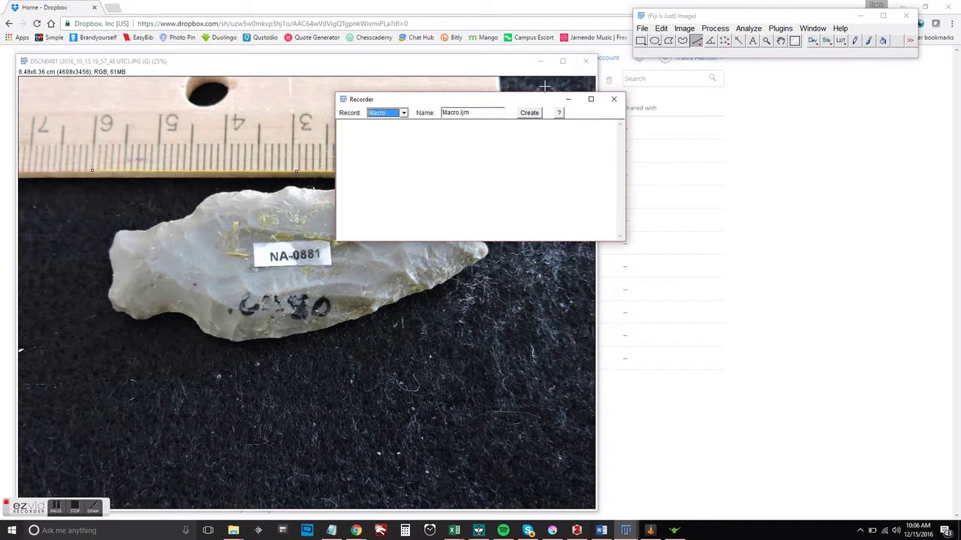
drag(544, 96, 860, 79)
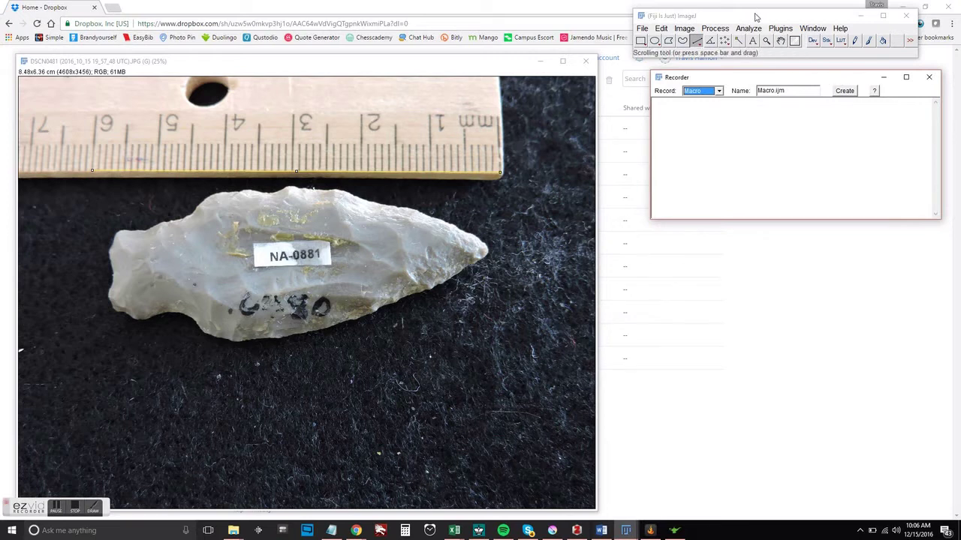
click(685, 30)
Convert the photo to 8-bit and auto-threshold it with RenyiEntropy, white-on-black unchecked
mouse_move(681, 42)
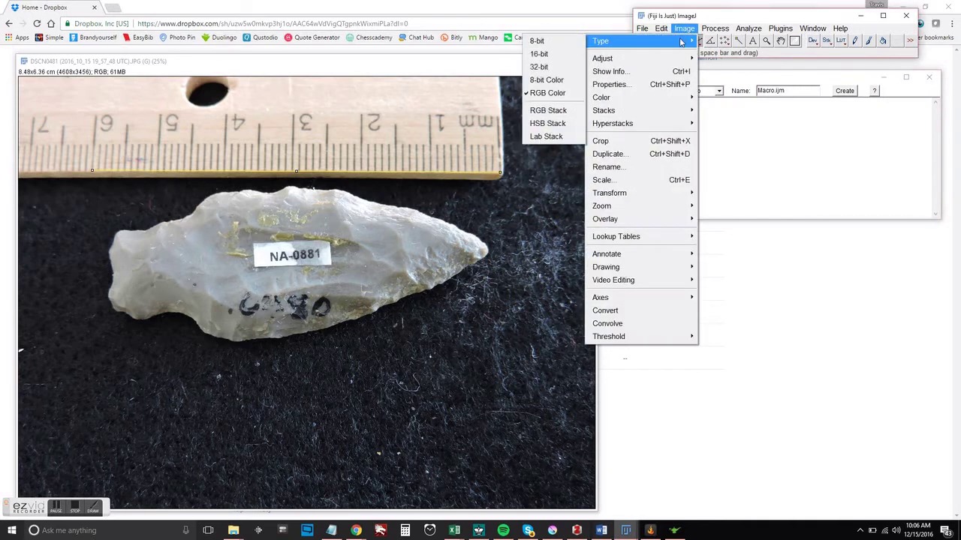
click(557, 42)
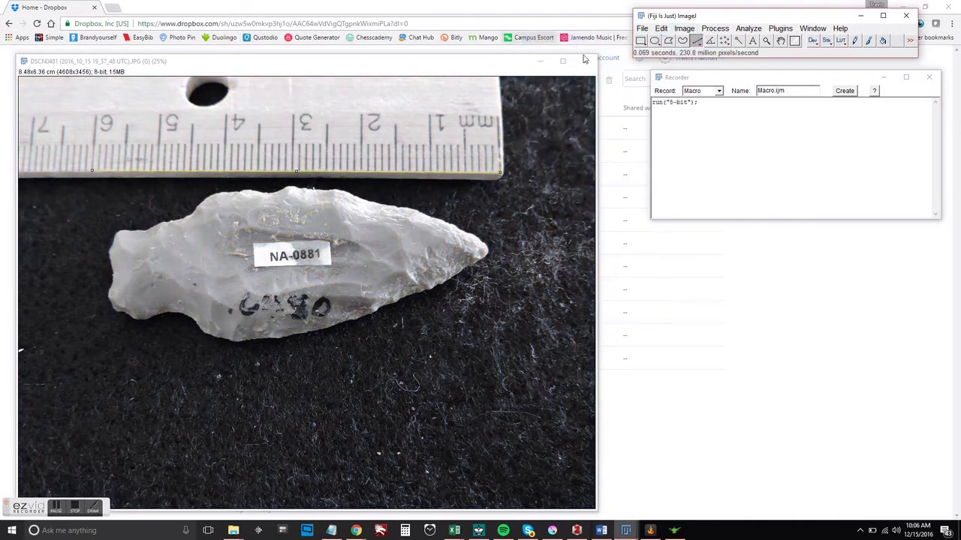
click(692, 29)
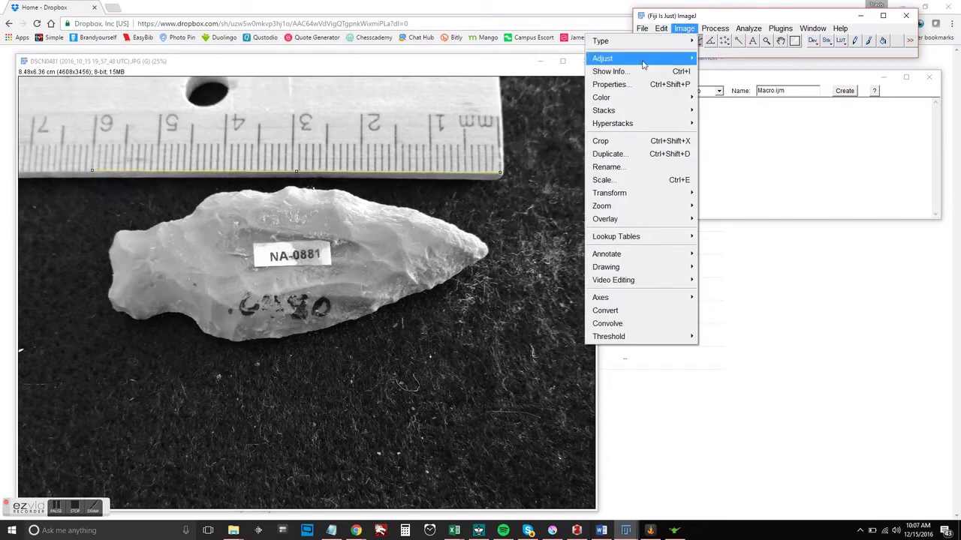
mouse_move(644, 61)
click(498, 181)
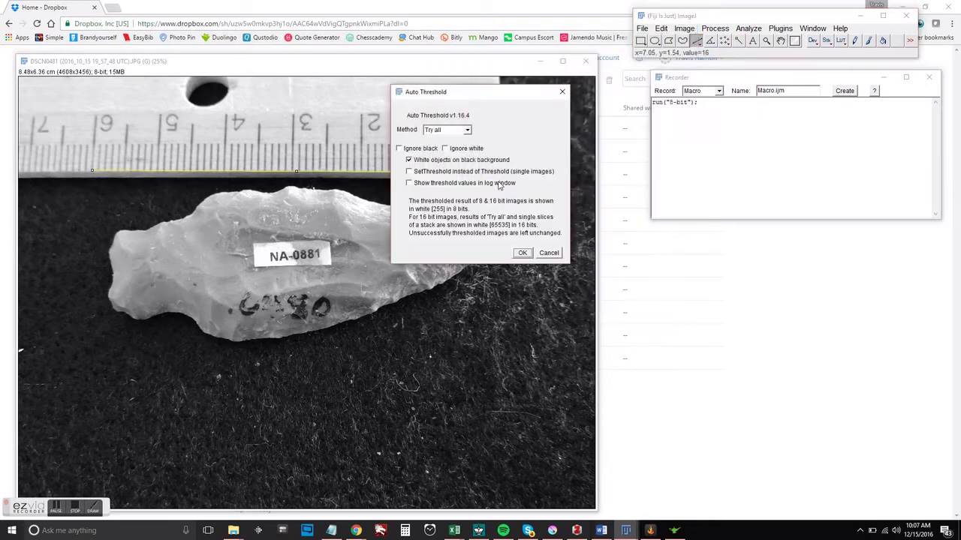
click(466, 130)
scroll(469, 161, down, 2)
click(443, 170)
click(409, 160)
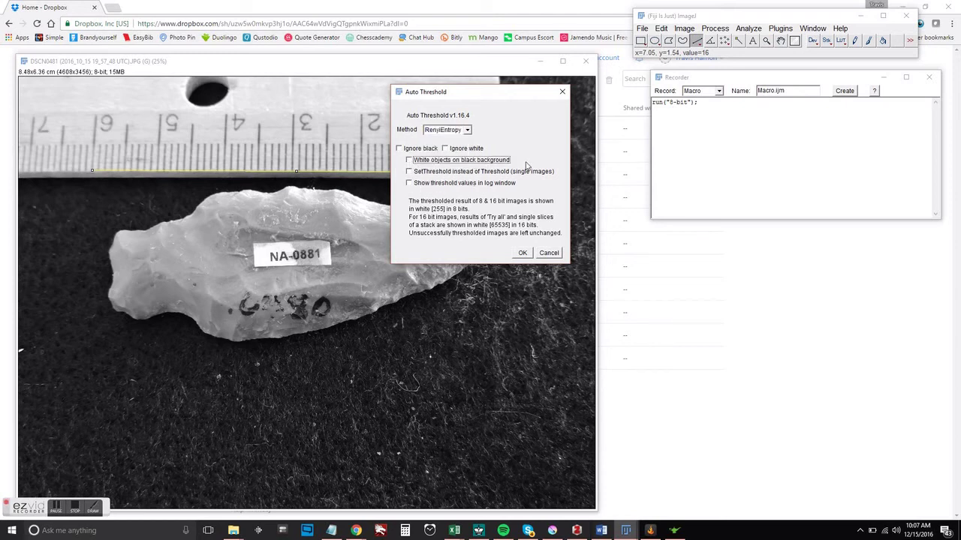
click(522, 253)
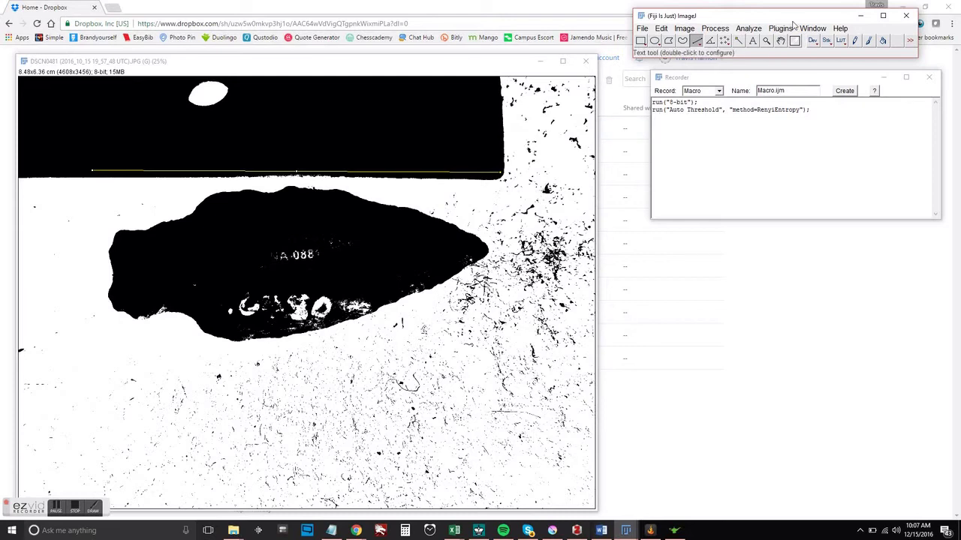
Apply Dilate, Fill Holes and Erode to the binary arrowhead image
click(720, 28)
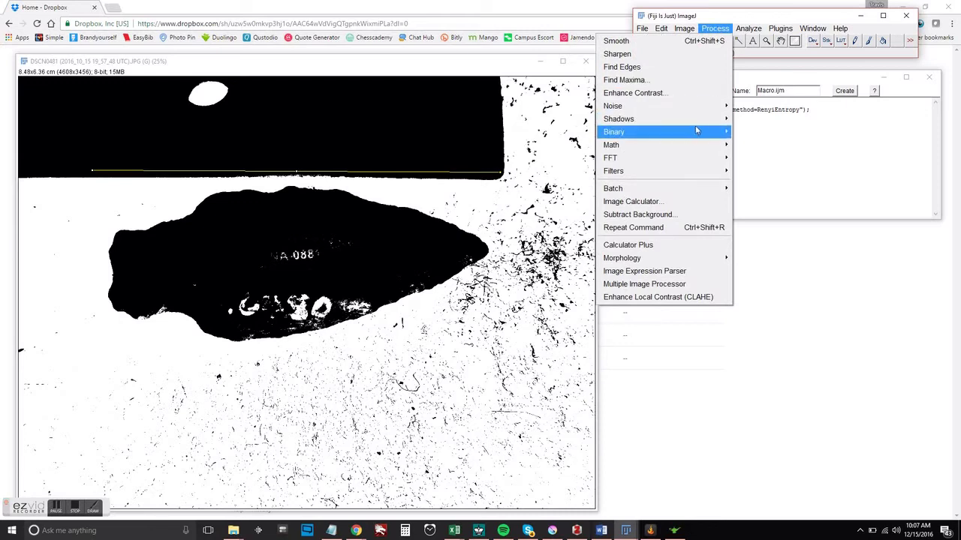
mouse_move(698, 131)
click(537, 177)
click(684, 28)
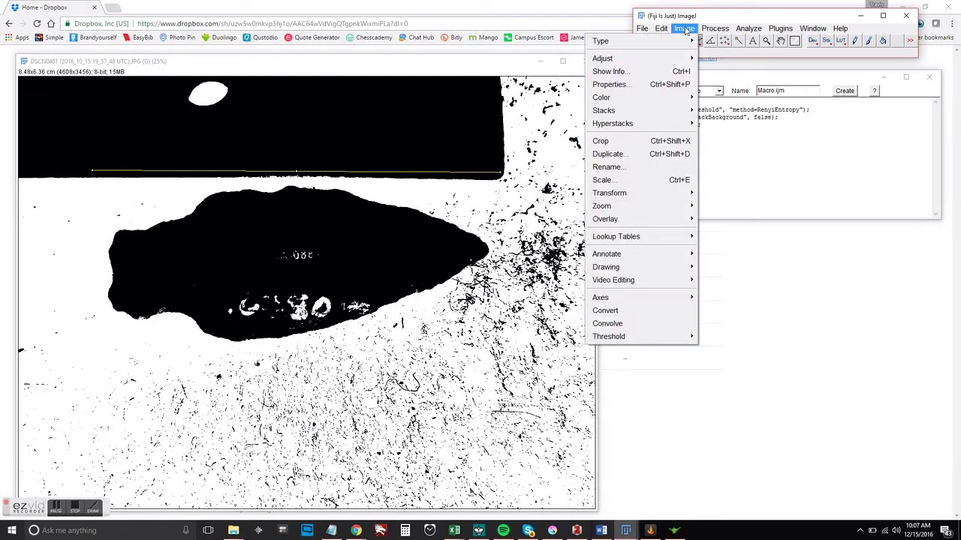
mouse_move(715, 29)
mouse_move(638, 133)
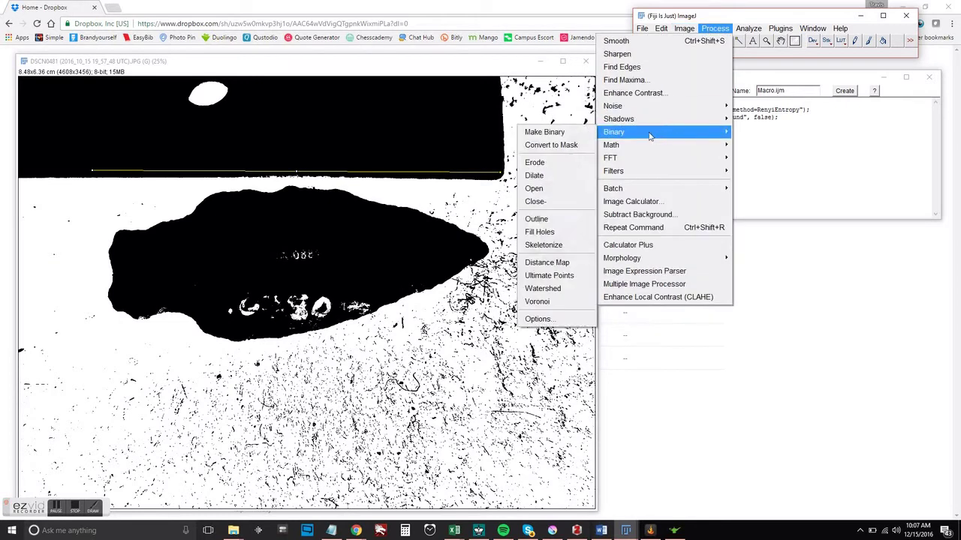
click(561, 232)
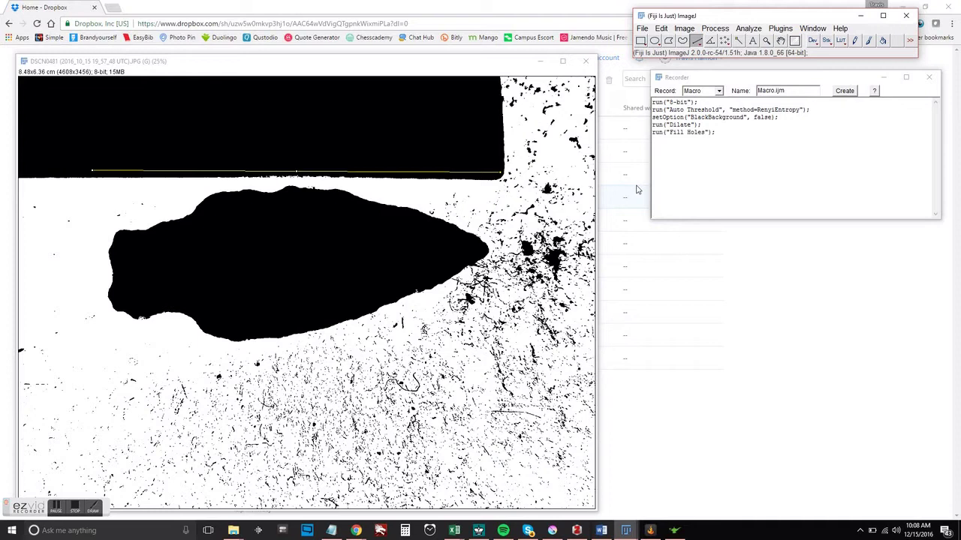
click(715, 28)
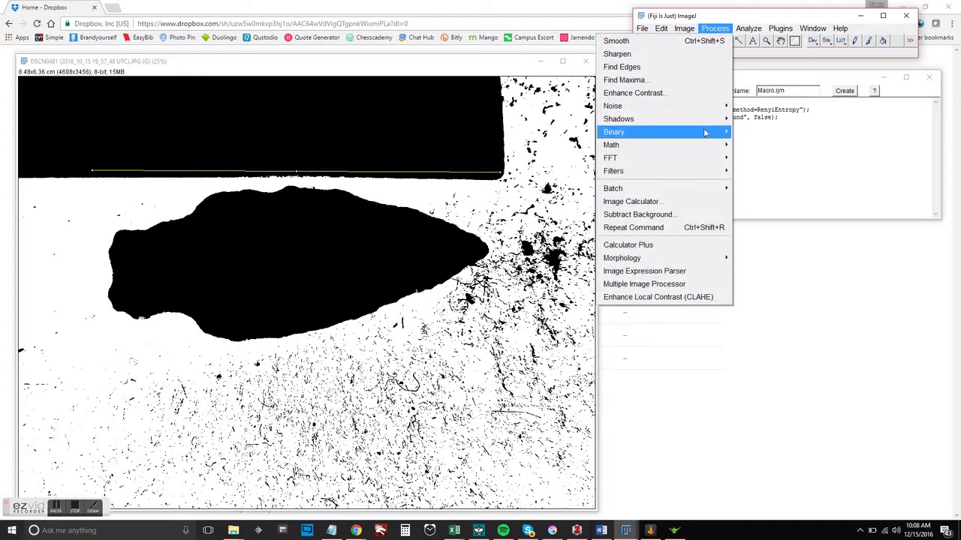
mouse_move(704, 136)
click(564, 165)
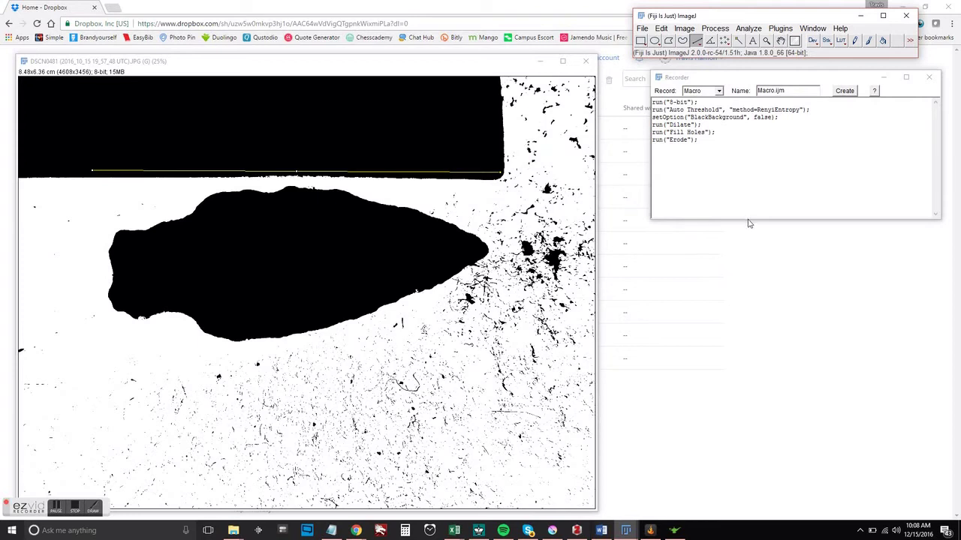
Wand-select the black ruler block at the top, flood-fill it white, then Select None
click(739, 40)
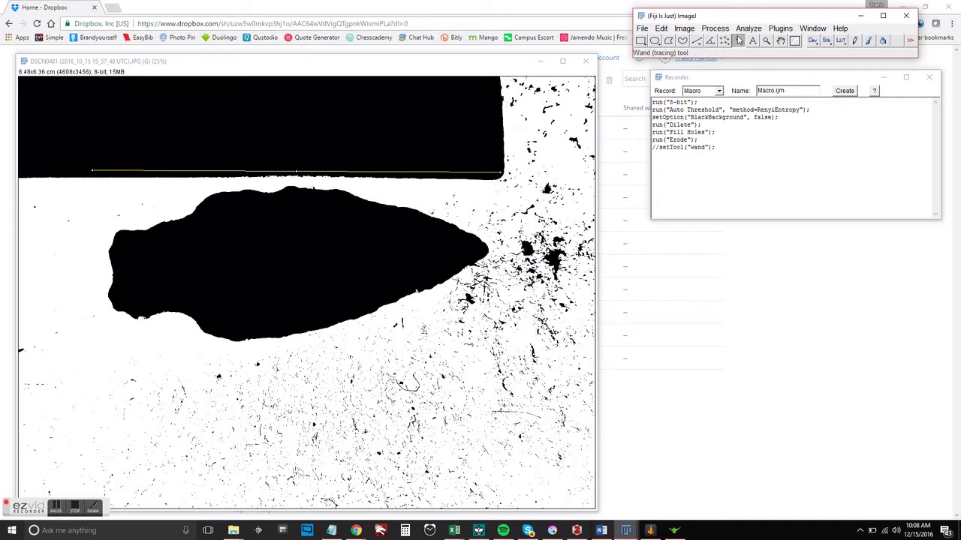
click(337, 126)
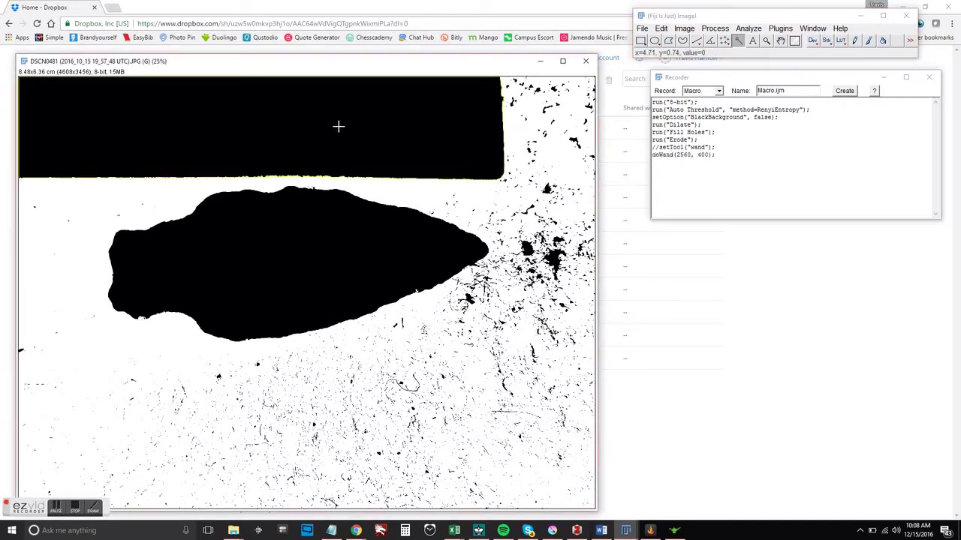
click(883, 40)
click(327, 136)
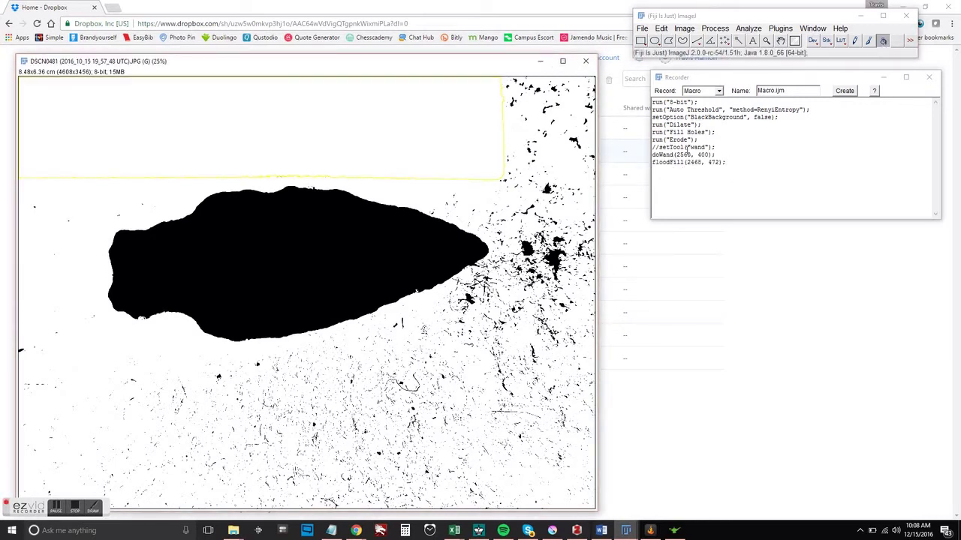
click(662, 28)
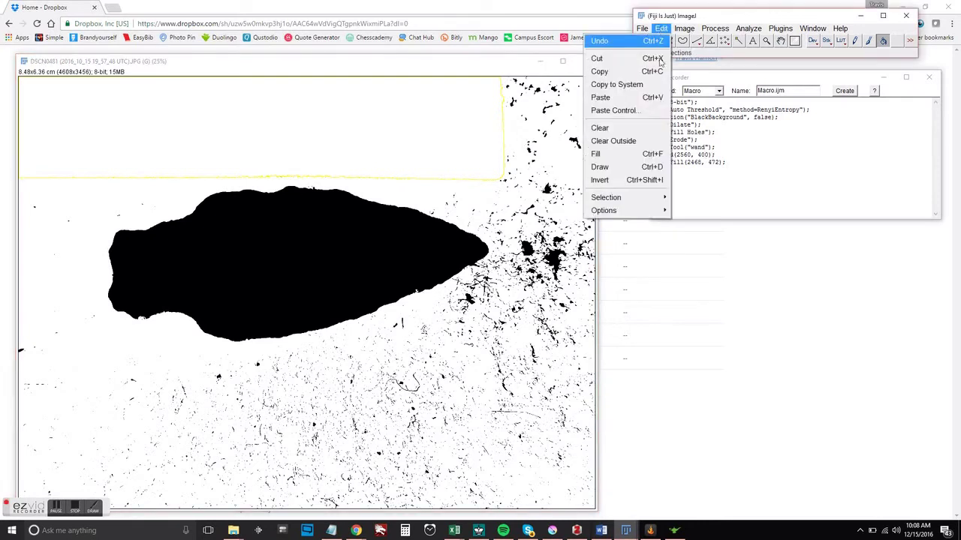
mouse_move(639, 197)
click(574, 172)
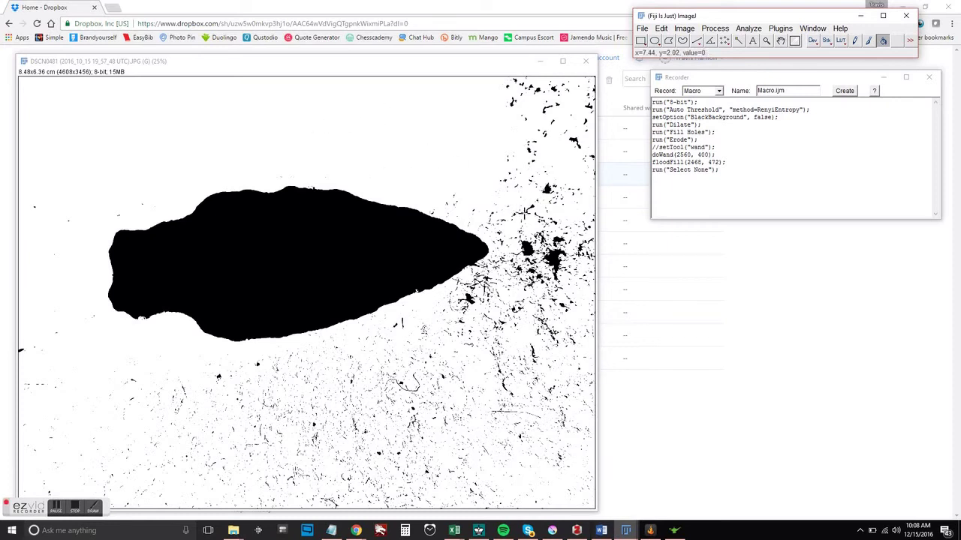
Bring up the Analyze Particles dialog and drag it aside
click(746, 29)
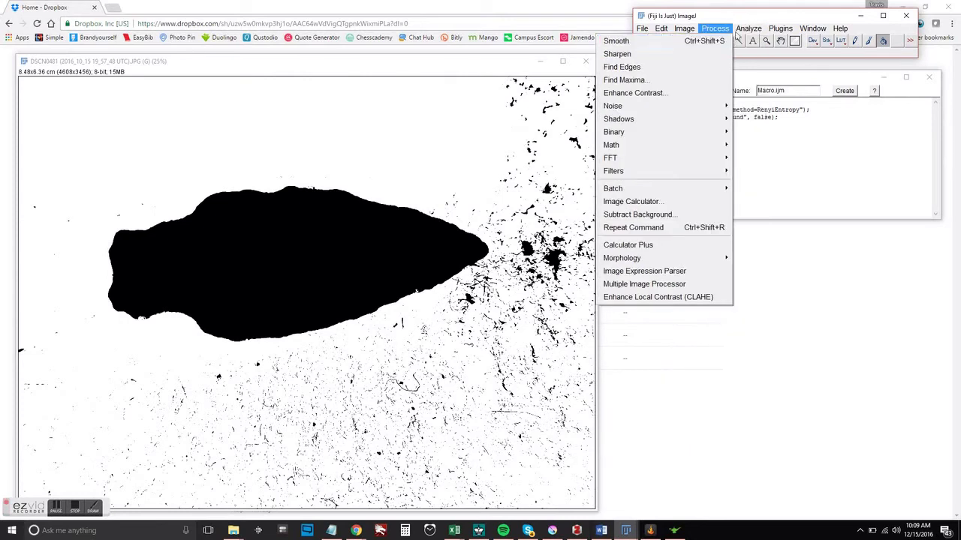
click(705, 54)
drag(449, 91, 578, 96)
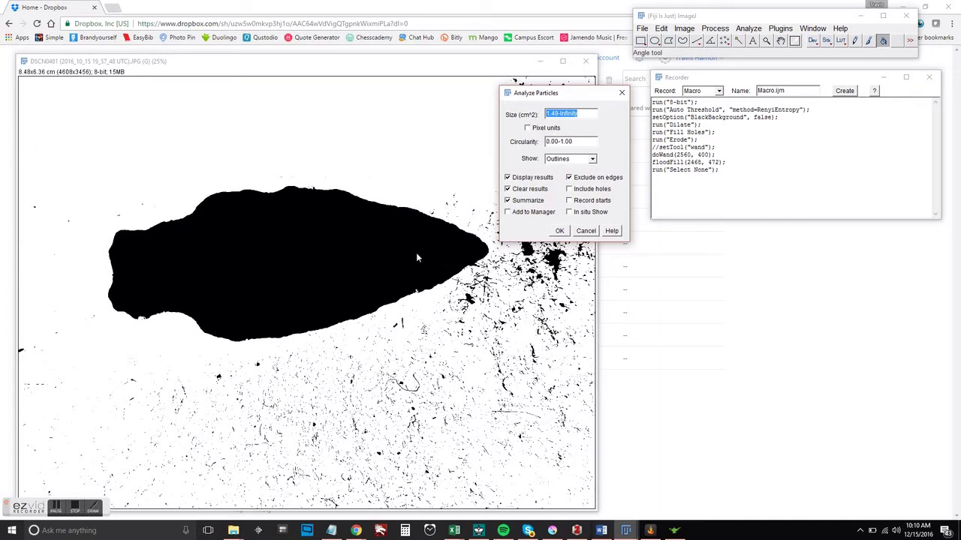
Run the particle analysis, then zoom and pan the outline drawing to inspect the arrowhead
click(563, 231)
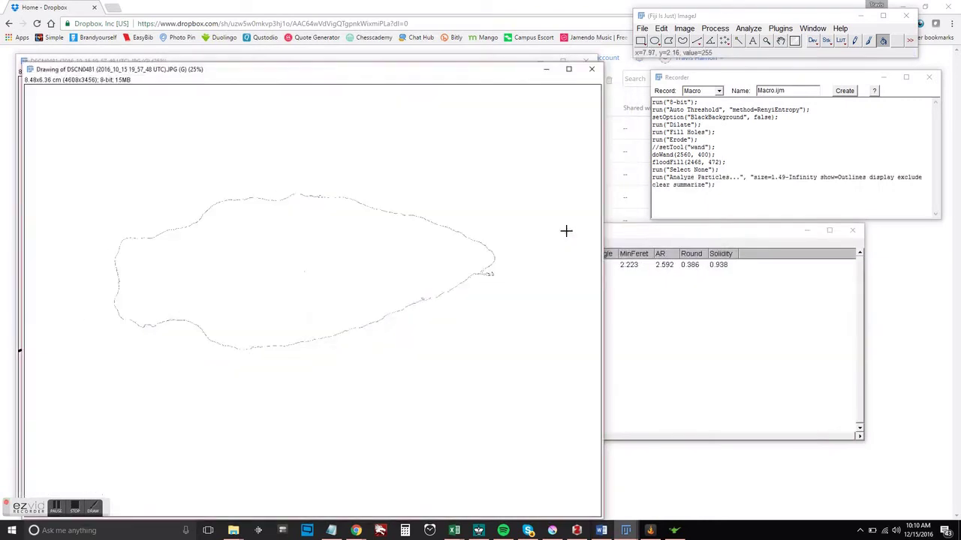
drag(439, 75, 439, 42)
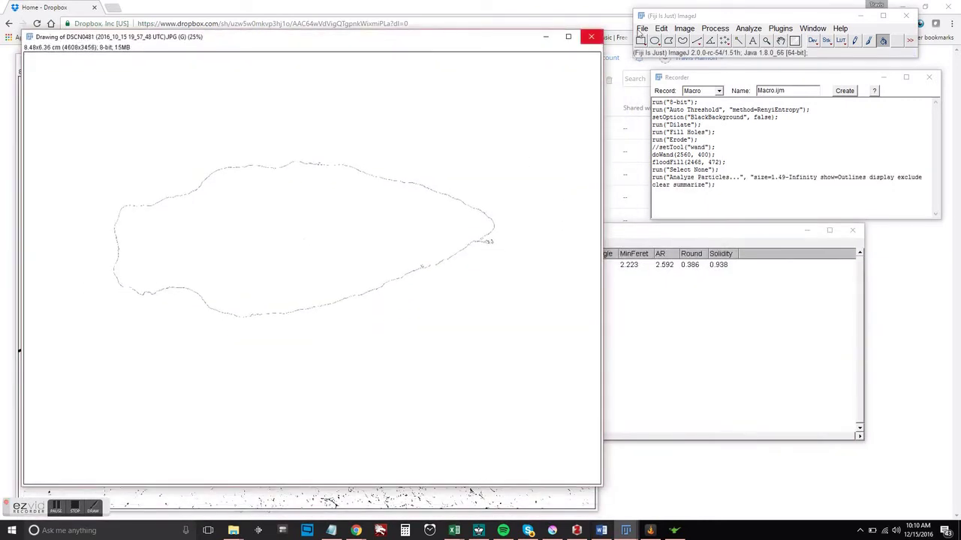
click(766, 41)
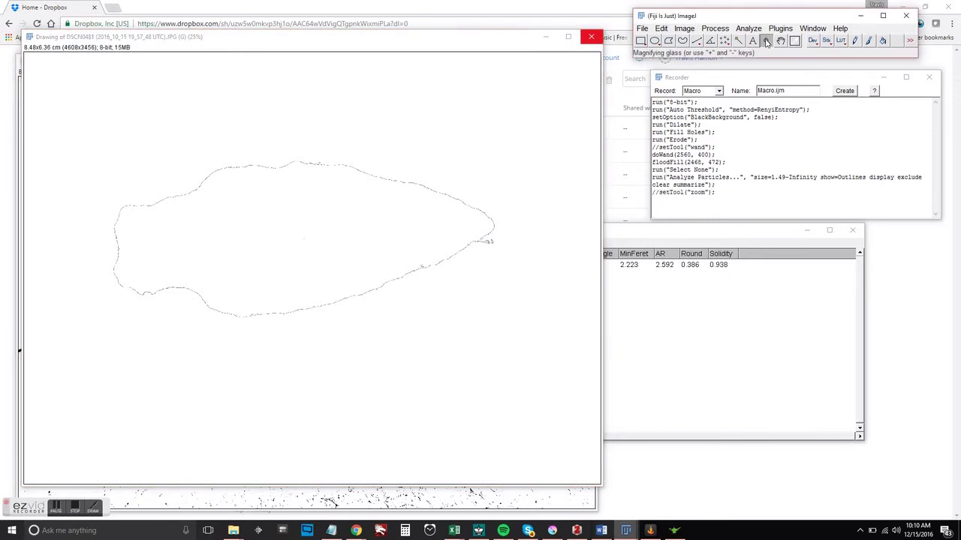
click(350, 233)
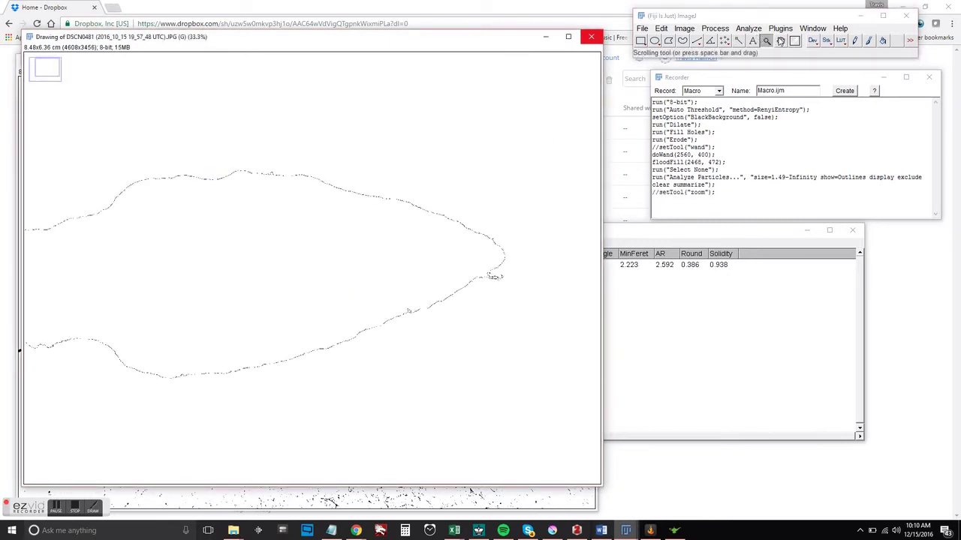
click(780, 41)
drag(225, 280, 291, 266)
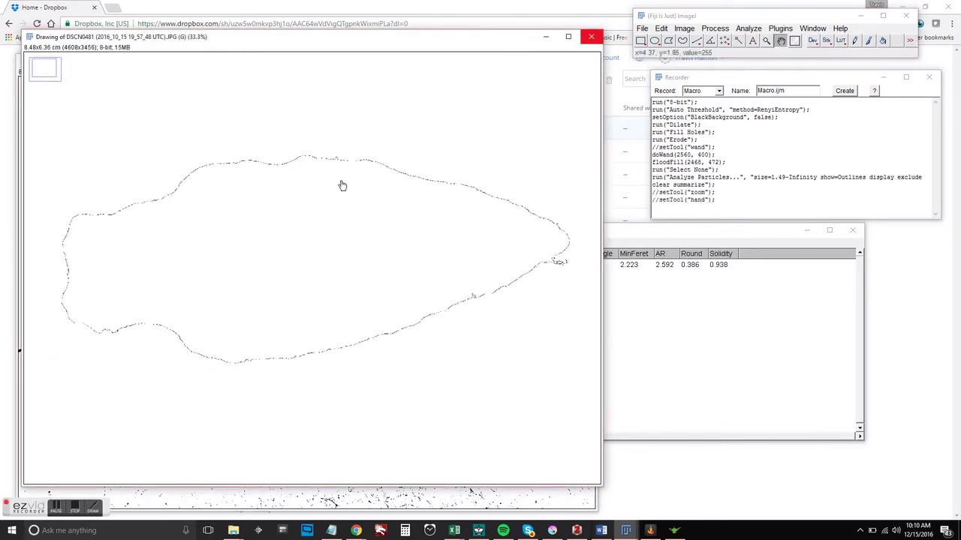
mouse_move(517, 283)
mouse_down()
mouse_move(470, 270)
mouse_move(503, 257)
mouse_up()
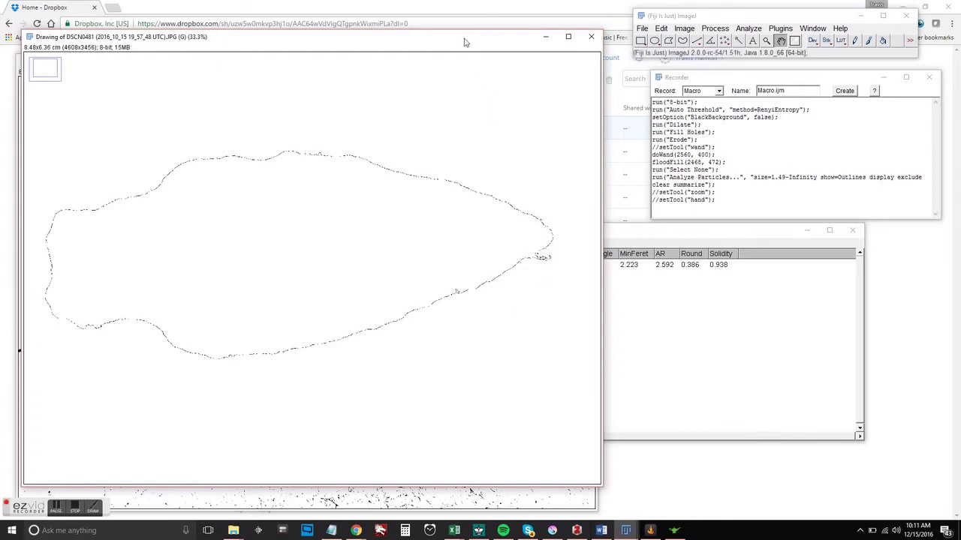
mouse_move(464, 42)
mouse_down()
mouse_move(779, 60)
mouse_move(626, 60)
mouse_move(609, 72)
mouse_up()
Widen the Summary table to show every column and move it back over the image
drag(491, 103, 413, 122)
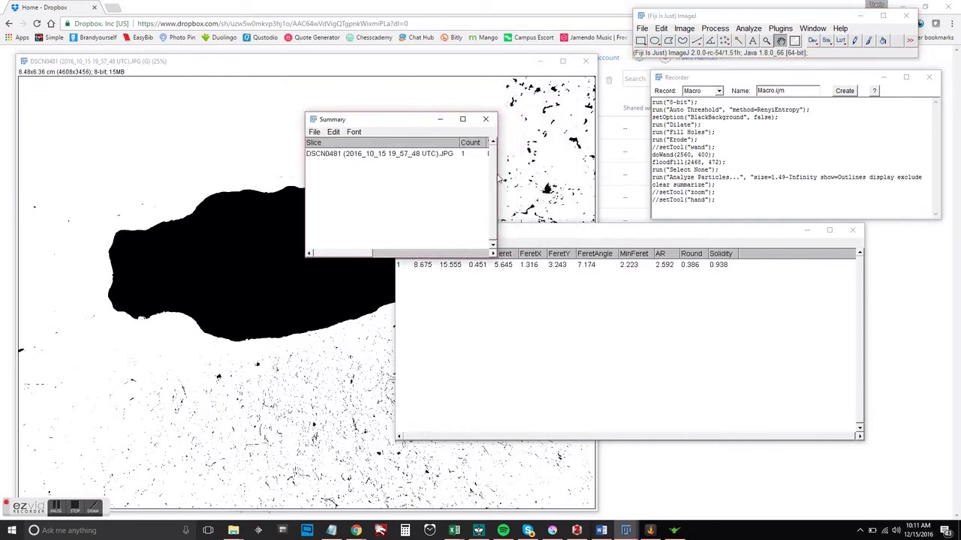
drag(496, 174, 876, 175)
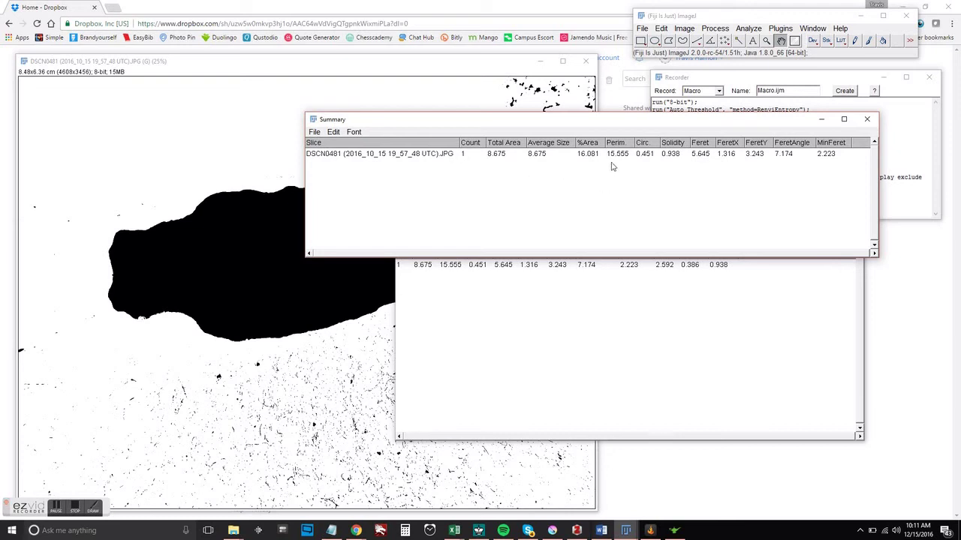
click(368, 63)
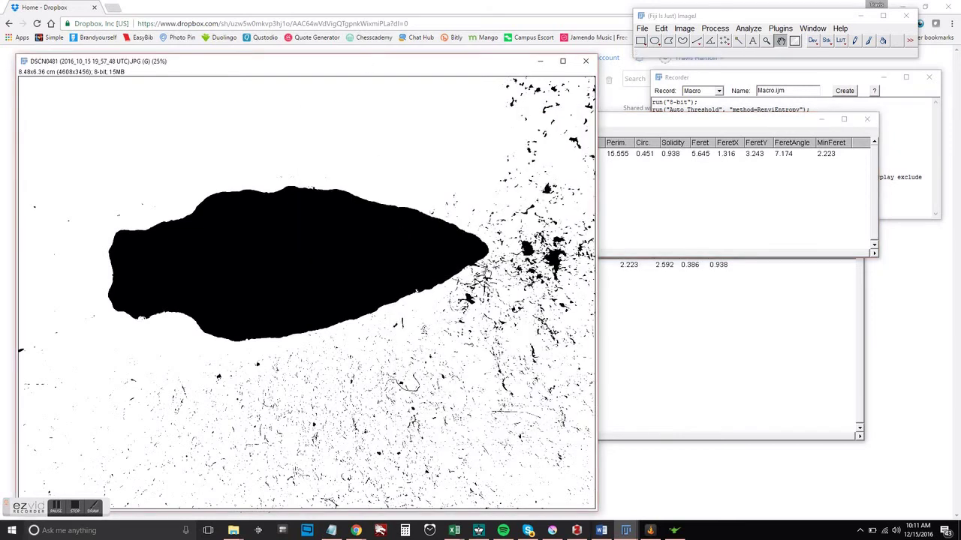
drag(673, 125, 458, 134)
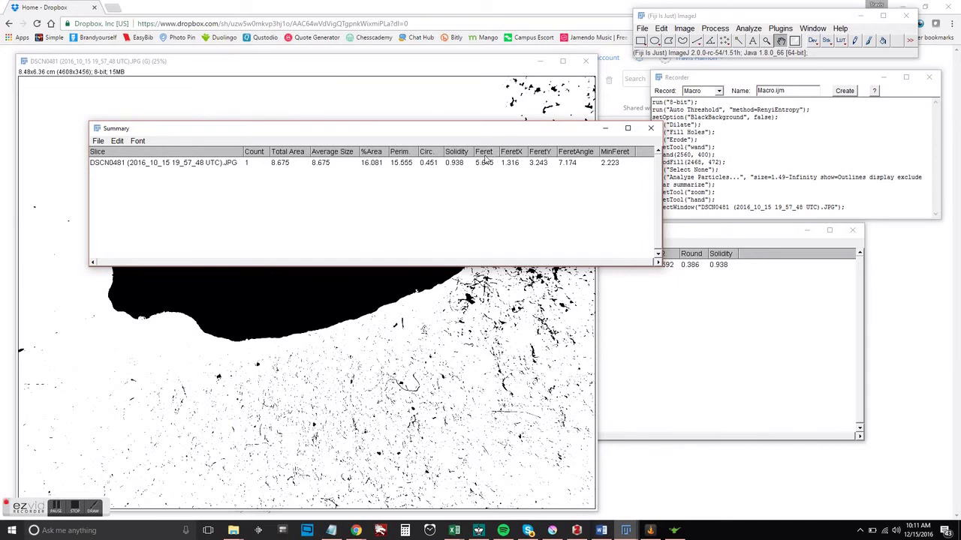
Move the Summary table to the top of the screen above the arrowhead image
drag(488, 133, 509, 63)
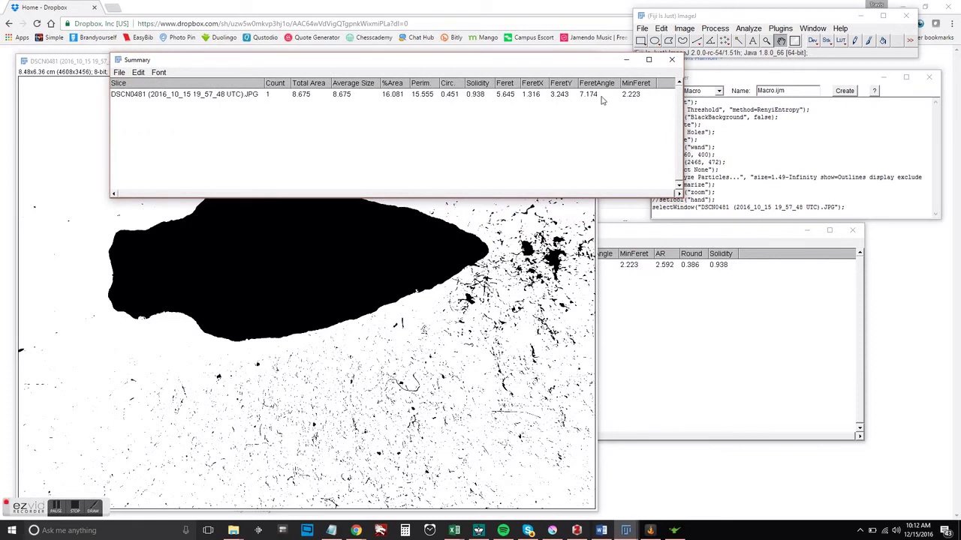